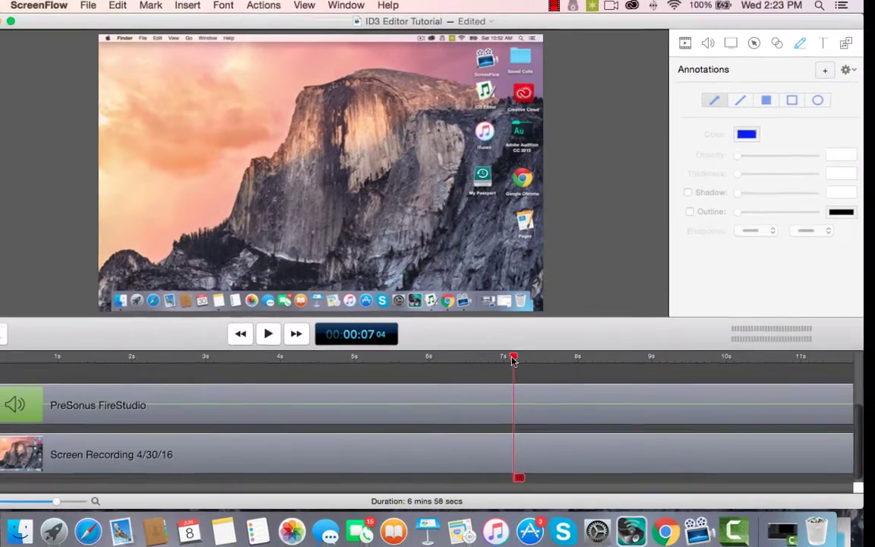
Step: Move the playhead to just past 7 seconds and add a new Annotations clip there
left_click_drag(488, 398, 602, 401)
left_click_drag(611, 358, 565, 360)
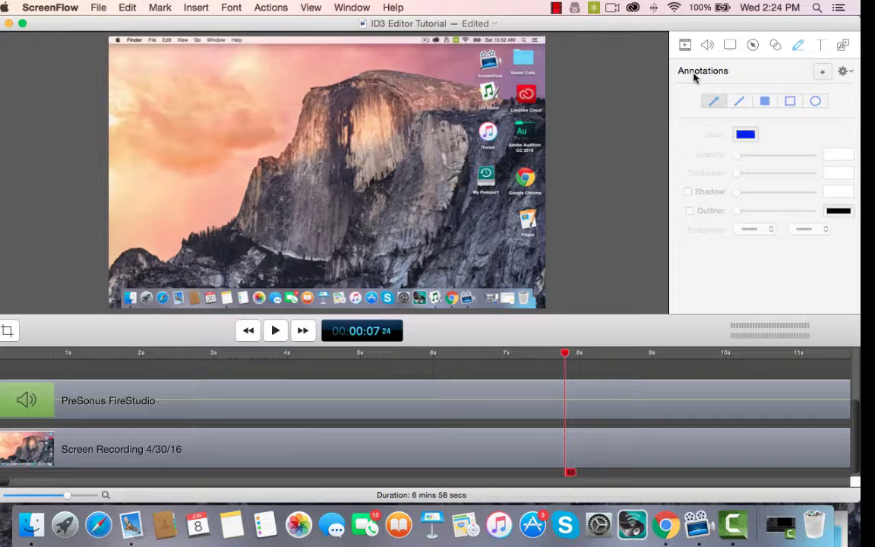
left_click(821, 71)
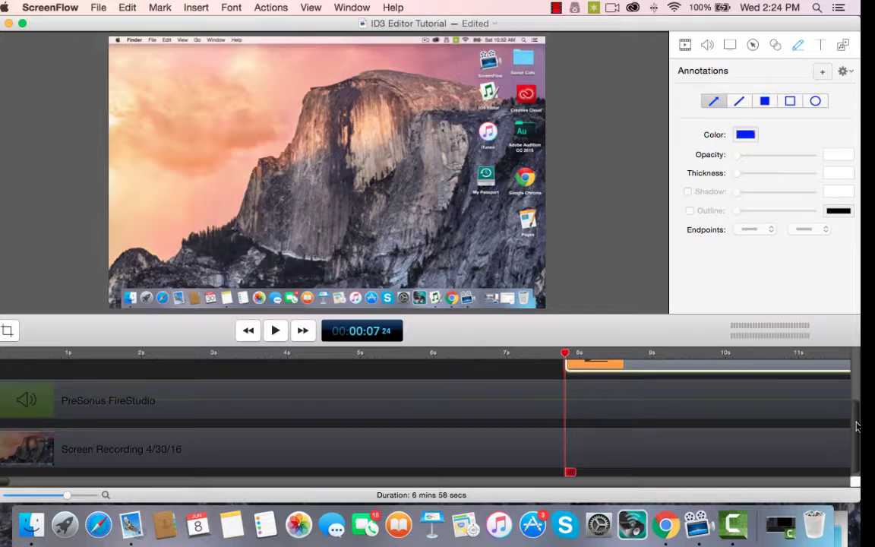
scroll(771, 394, "up", 3)
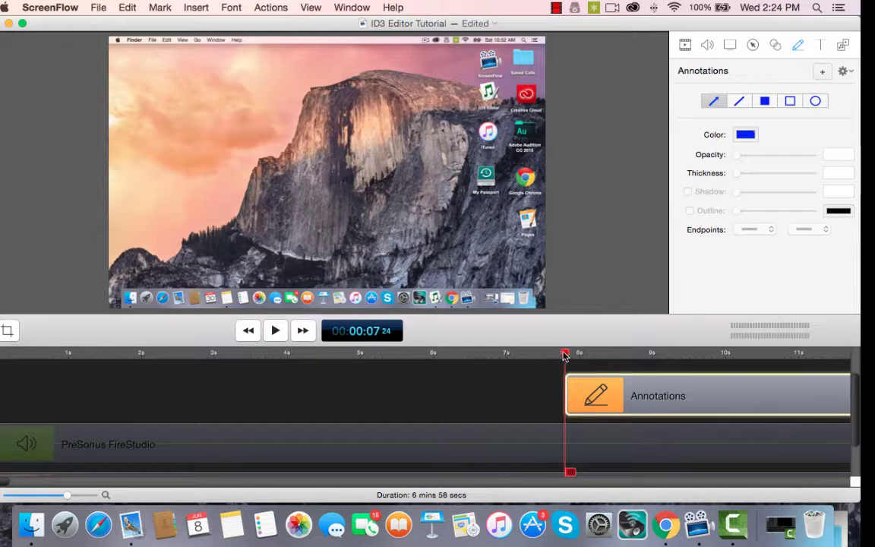
mouse_move(565, 353)
left_mouse_down()
mouse_move(681, 354)
mouse_move(573, 361)
left_mouse_up()
mouse_move(673, 409)
Step: Draw a blue arrow across the cliff face and a horizontal blue line below it
mouse_move(288, 111)
left_mouse_down()
mouse_move(329, 144)
mouse_move(319, 153)
mouse_move(334, 161)
mouse_move(400, 115)
left_mouse_up()
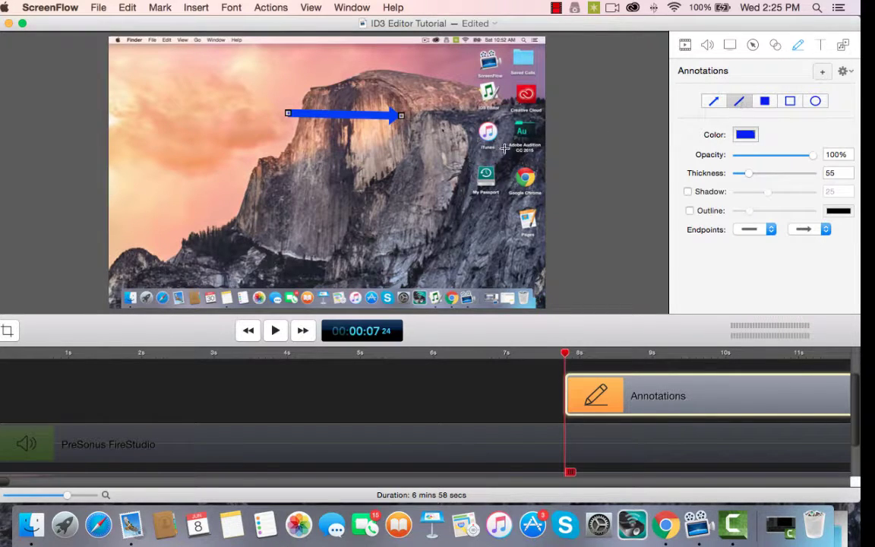
left_click(743, 104)
left_click_drag(293, 157, 419, 157)
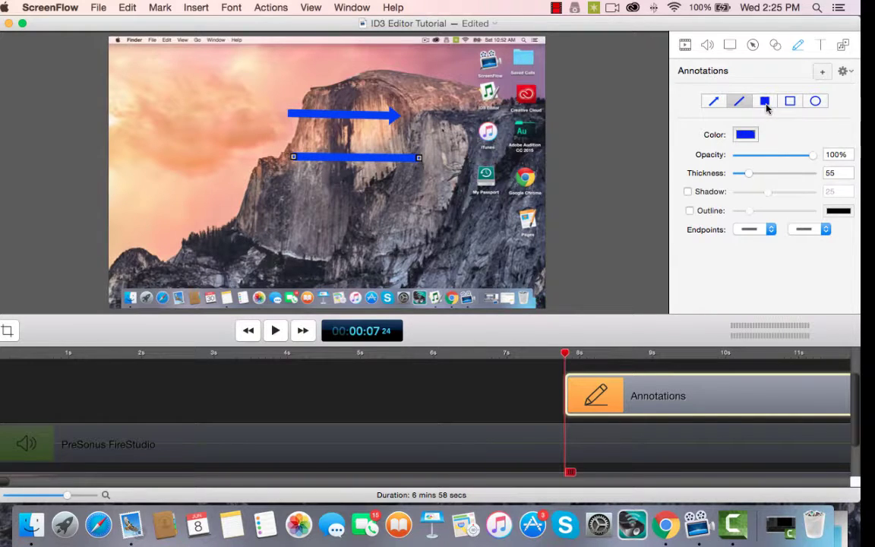
Step: Add a filled box right of the line, an outline square upper-left and a circle lower-left
left_click(765, 106)
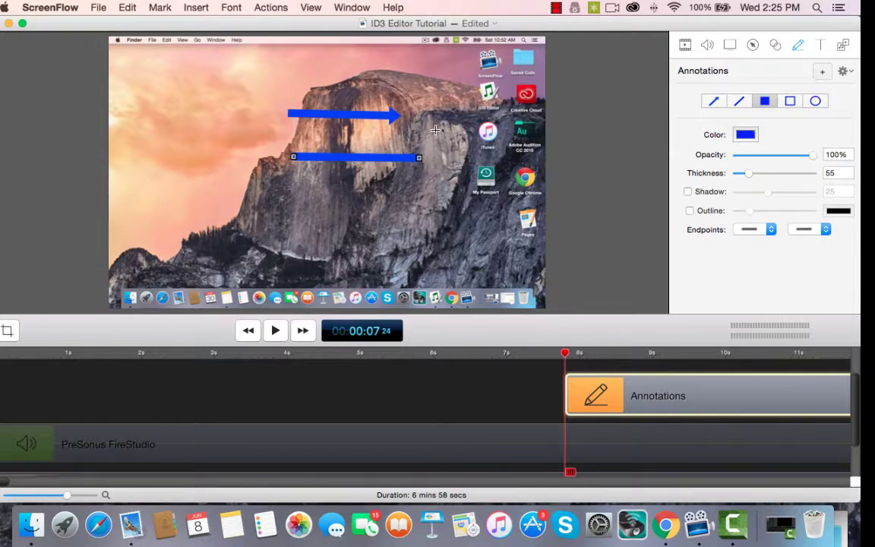
mouse_move(436, 130)
left_mouse_down()
mouse_move(498, 152)
mouse_move(501, 197)
left_mouse_up()
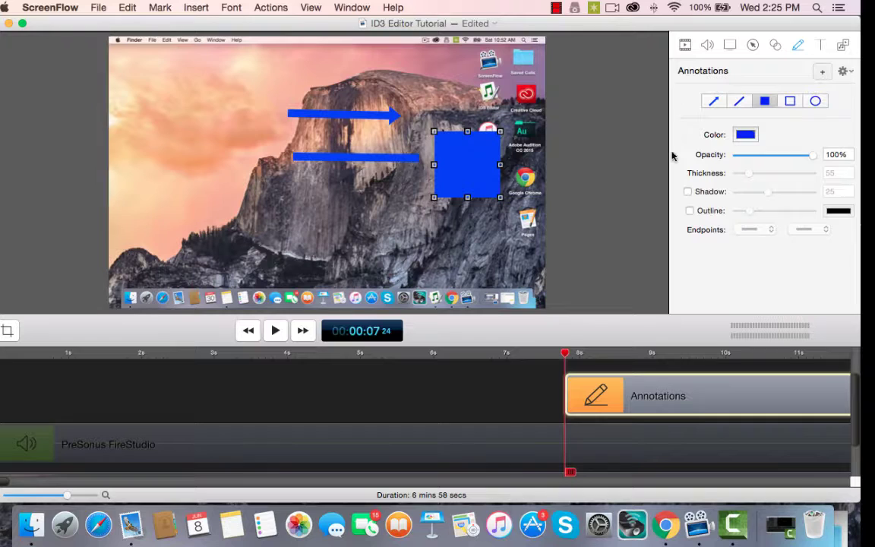
left_click(790, 105)
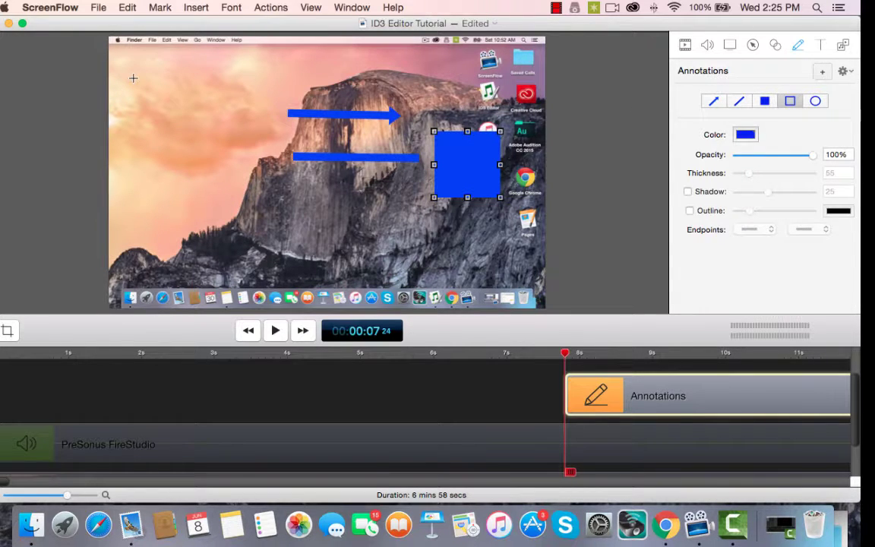
mouse_move(133, 78)
left_mouse_down()
mouse_move(195, 91)
mouse_move(202, 157)
mouse_move(216, 164)
left_mouse_up()
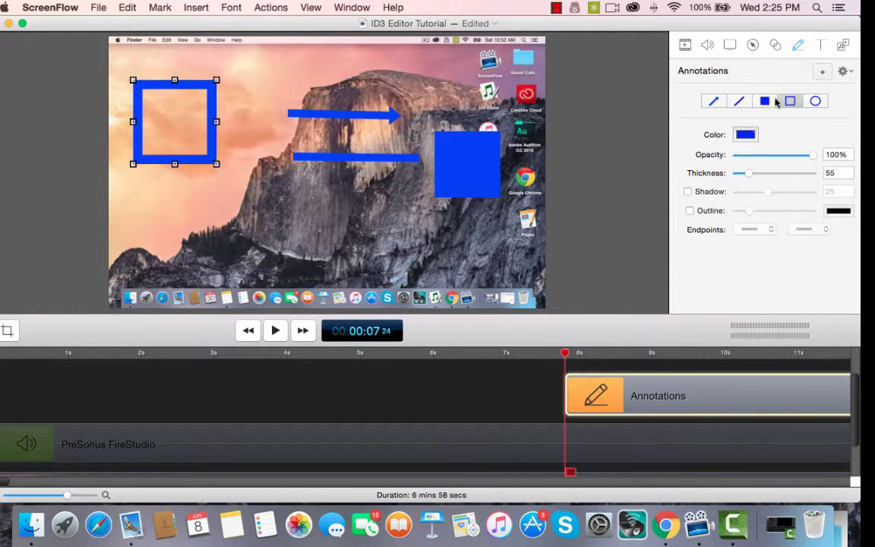
left_click(815, 102)
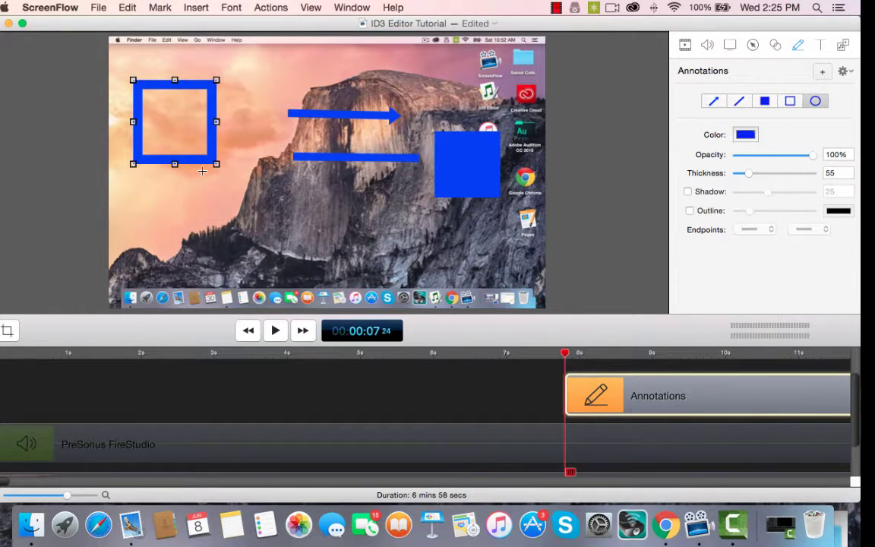
left_click_drag(173, 192, 287, 258)
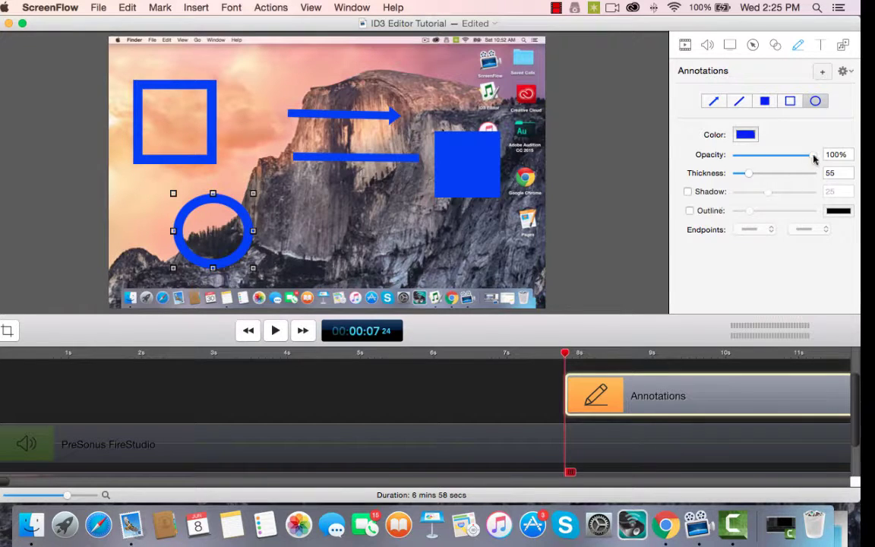
Step: Set the circle to 77% opacity and 23 thickness, leaving shadow and outline off
mouse_move(811, 160)
left_mouse_down()
mouse_move(754, 158)
mouse_move(795, 158)
left_mouse_up()
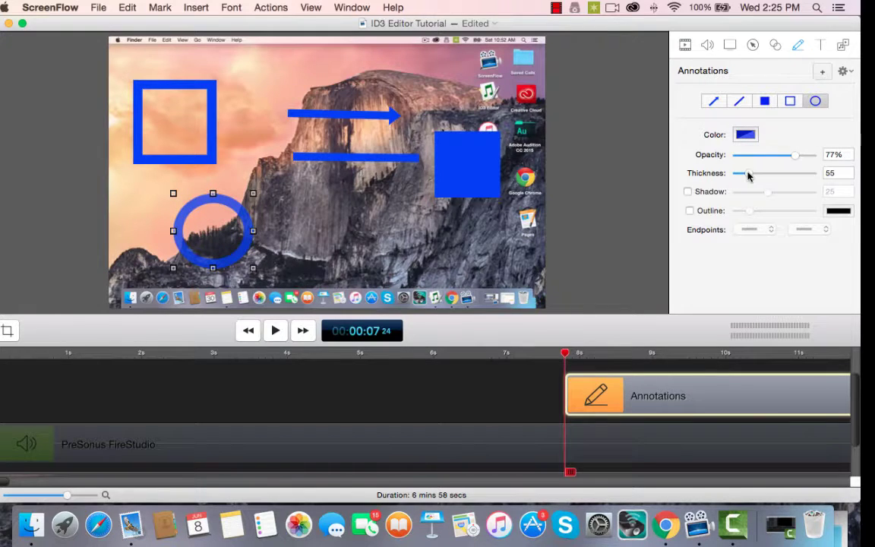
mouse_move(748, 175)
left_mouse_down()
mouse_move(760, 174)
mouse_move(740, 177)
left_mouse_up()
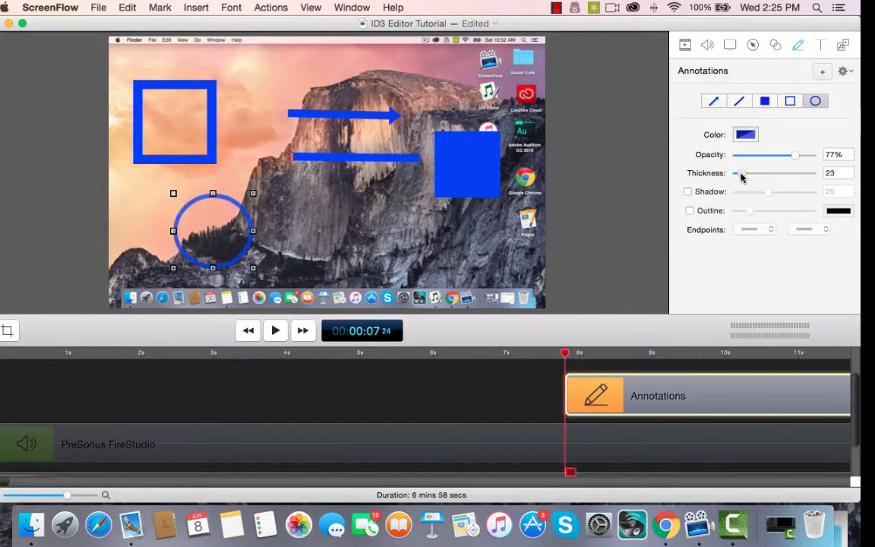
left_click(687, 192)
left_click_drag(767, 196, 744, 213)
left_click(688, 212)
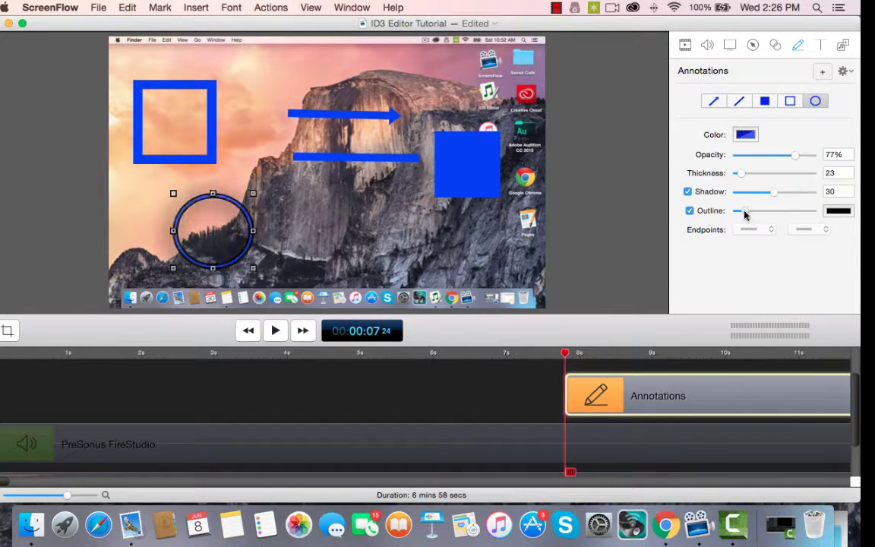
left_click(688, 210)
left_click(688, 192)
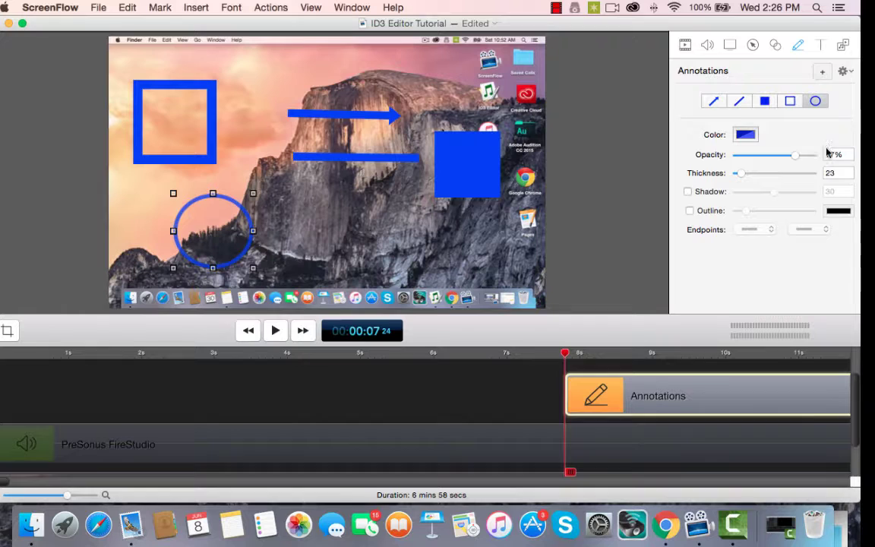
left_click(393, 120)
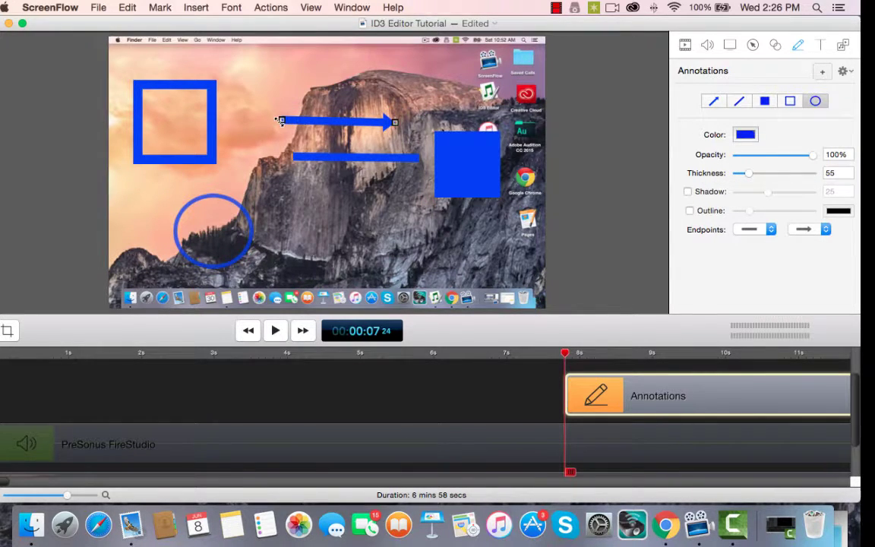
Step: Tilt the arrow to point down-right and add a starting transition to the Annotations clip
left_click_drag(280, 120, 315, 77)
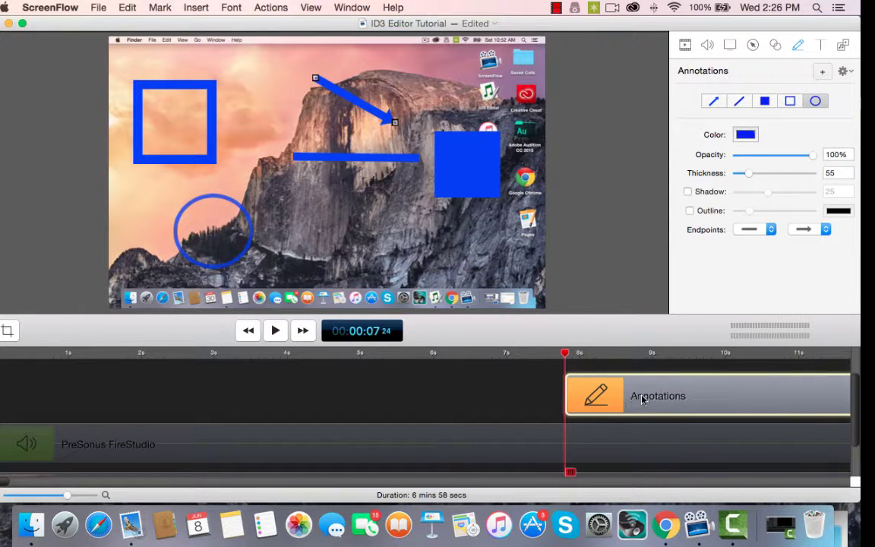
mouse_move(634, 396)
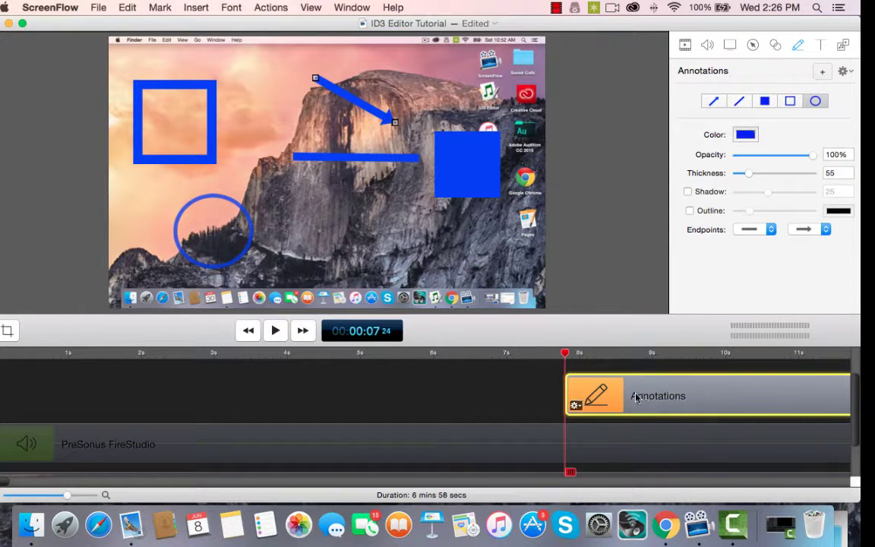
left_click(575, 405)
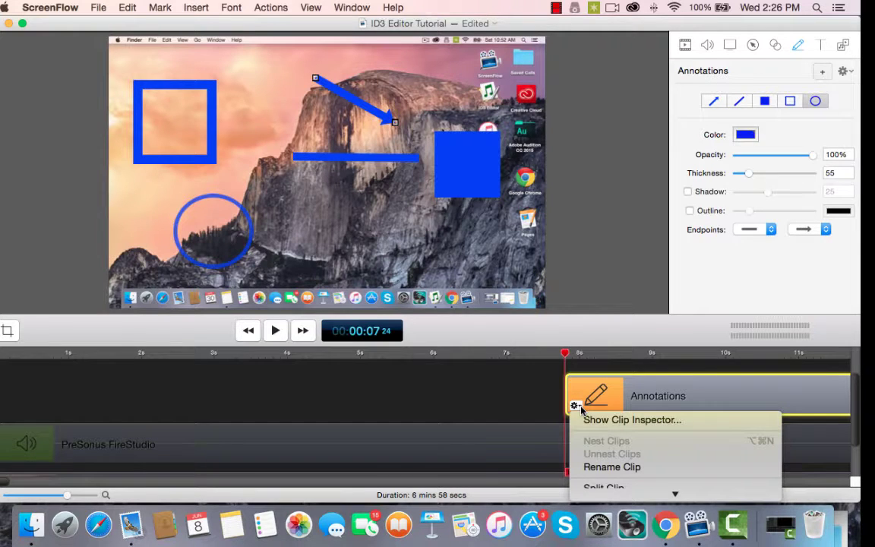
mouse_move(681, 489)
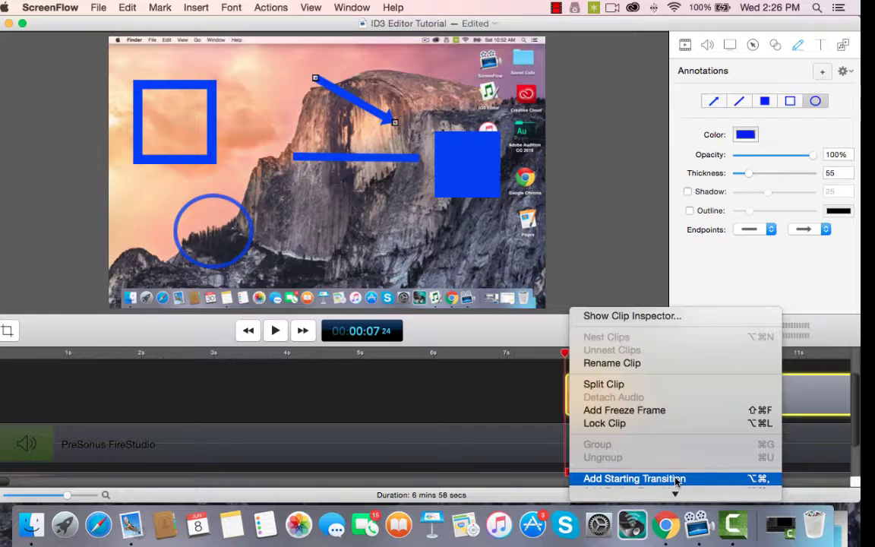
left_click(675, 478)
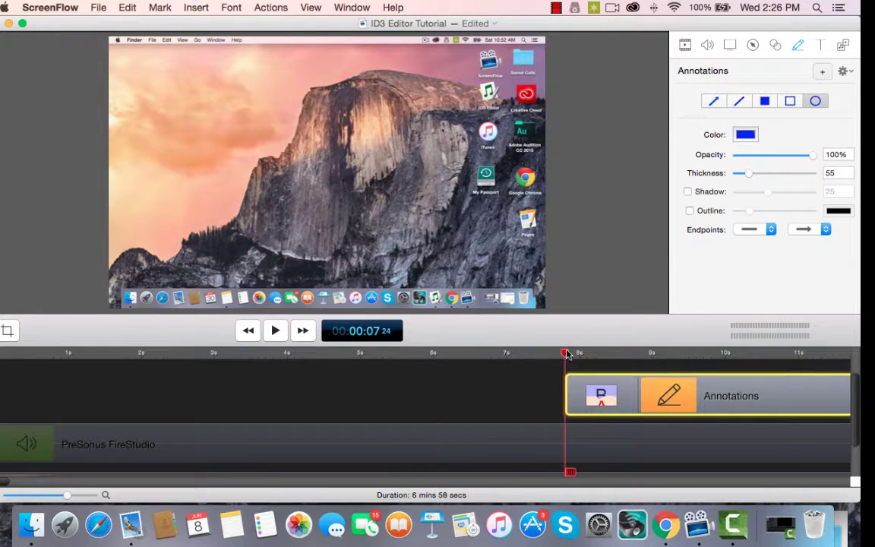
mouse_move(565, 353)
left_mouse_down()
mouse_move(634, 359)
mouse_move(567, 357)
left_mouse_up()
Step: Change the starting transition to Clock Wipe and scrub to preview it
right_click(573, 404)
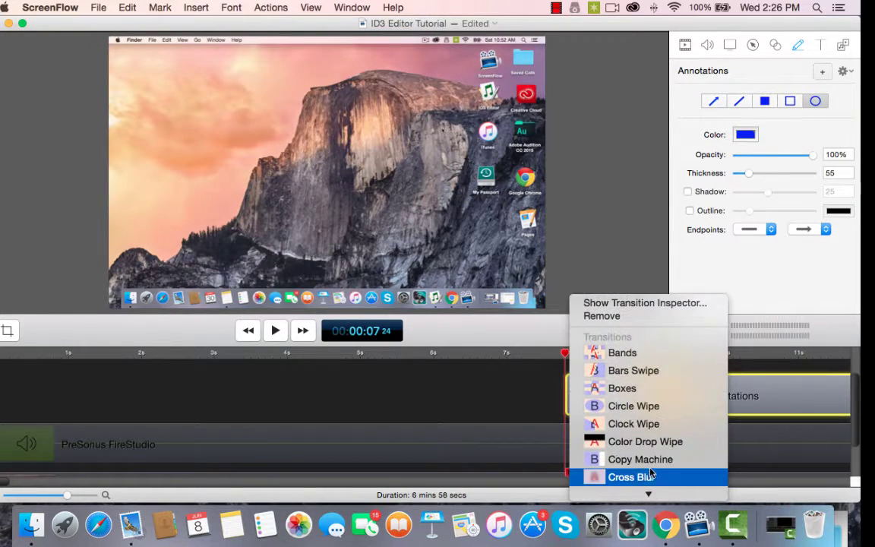
left_click(630, 423)
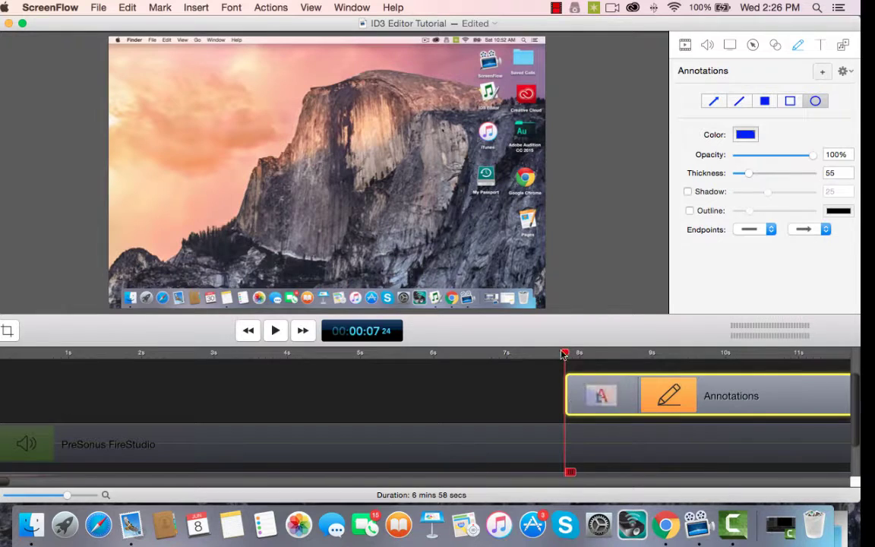
mouse_move(566, 354)
left_mouse_down()
mouse_move(632, 357)
mouse_move(574, 357)
left_mouse_up()
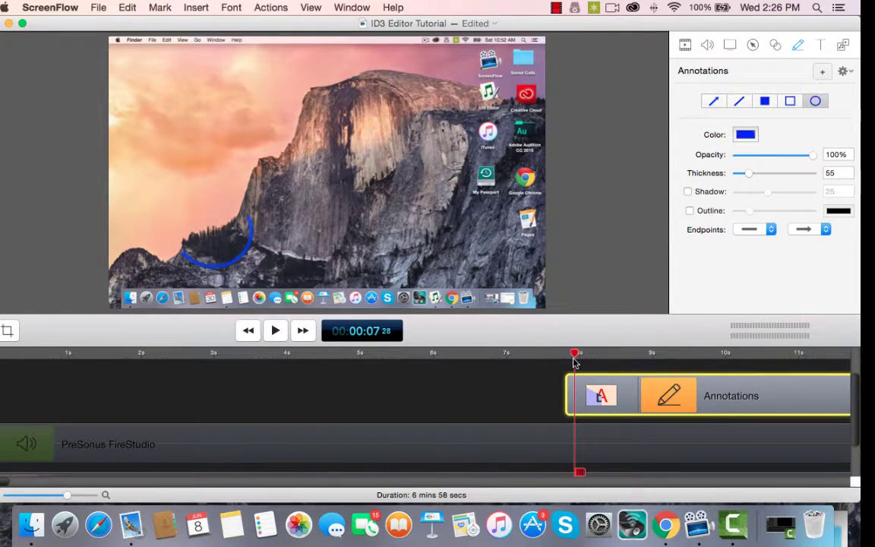
Step: Switch the clip's starting transition to Page Curl With Shadow and scrub to preview it
left_click(576, 406)
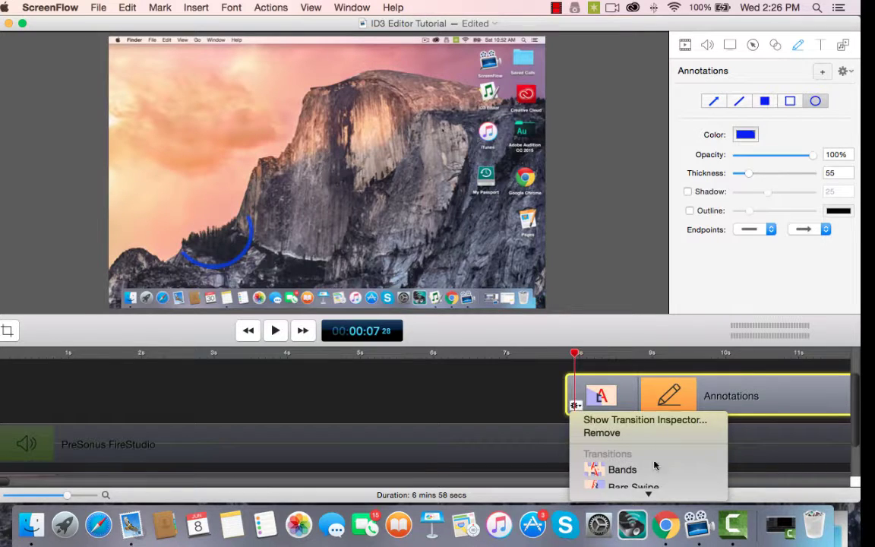
mouse_move(648, 492)
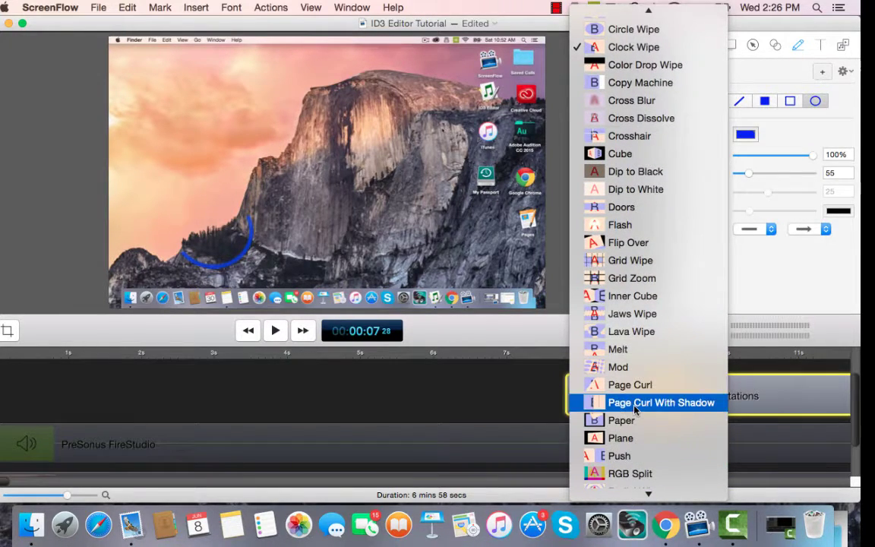
left_click(637, 402)
mouse_move(574, 355)
left_mouse_down()
mouse_move(608, 356)
mouse_move(574, 355)
left_mouse_up()
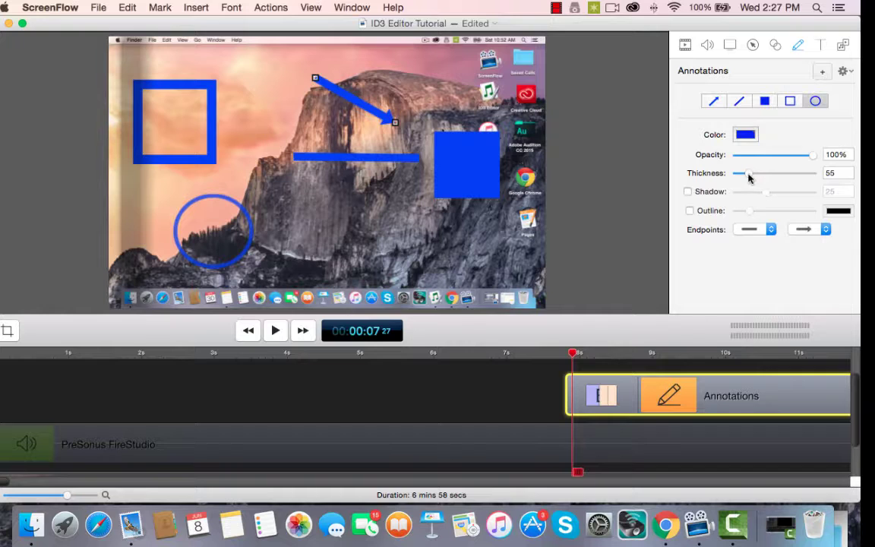
Step: Nudge the arrow's thickness, then raise the horizontal line's thickness to 77
mouse_move(748, 174)
left_mouse_down()
mouse_move(802, 173)
mouse_move(735, 177)
mouse_move(749, 177)
left_mouse_up()
left_click(471, 152)
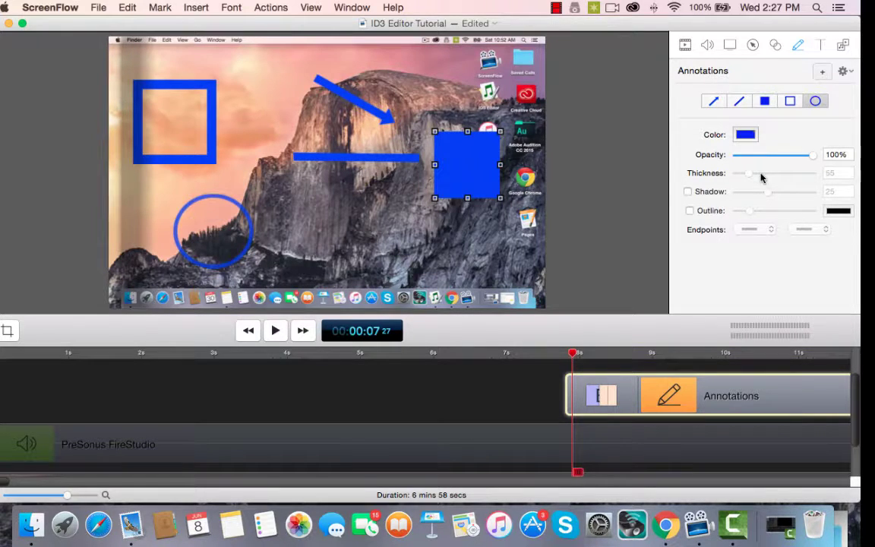
left_click(349, 156)
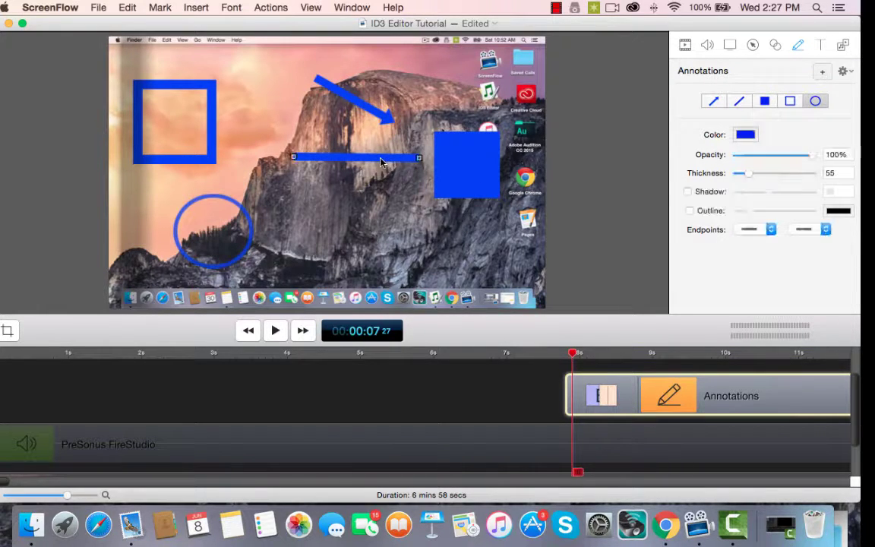
mouse_move(750, 175)
left_mouse_down()
mouse_move(792, 175)
mouse_move(754, 177)
left_mouse_up()
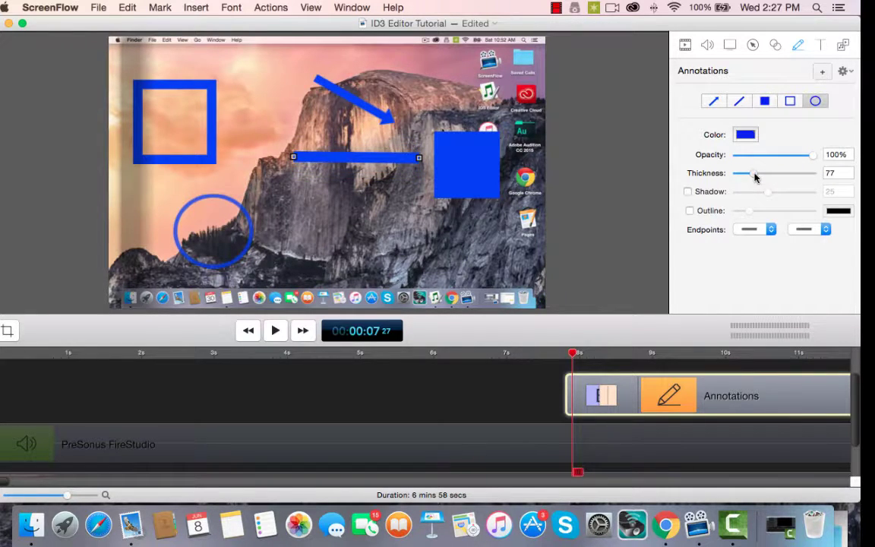